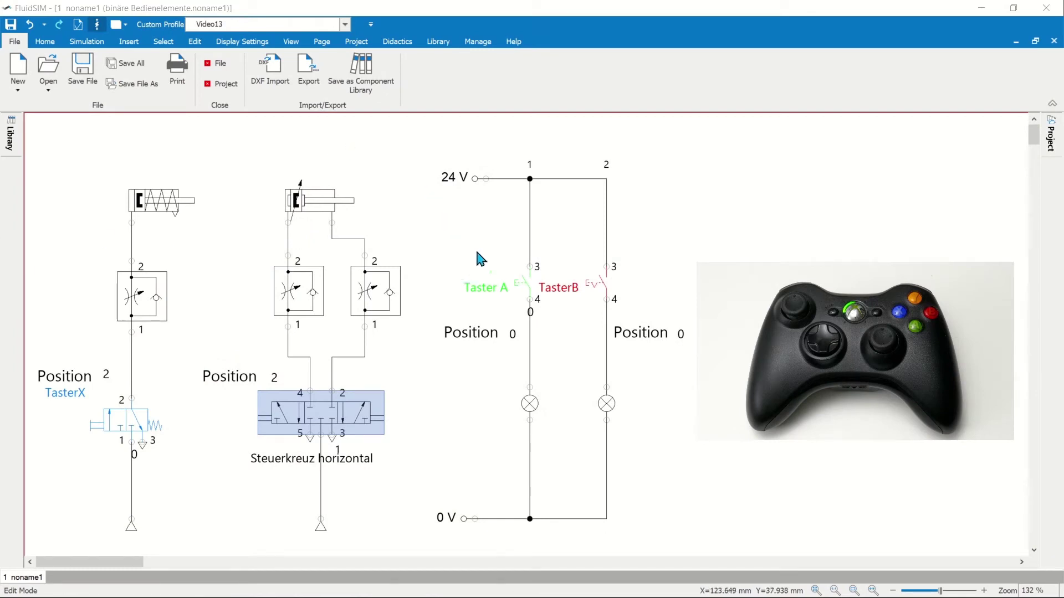
# Map switch Taster A's state to gamepad button 0.0 under the alias Taste A
pyautogui.doubleClick(528, 292)
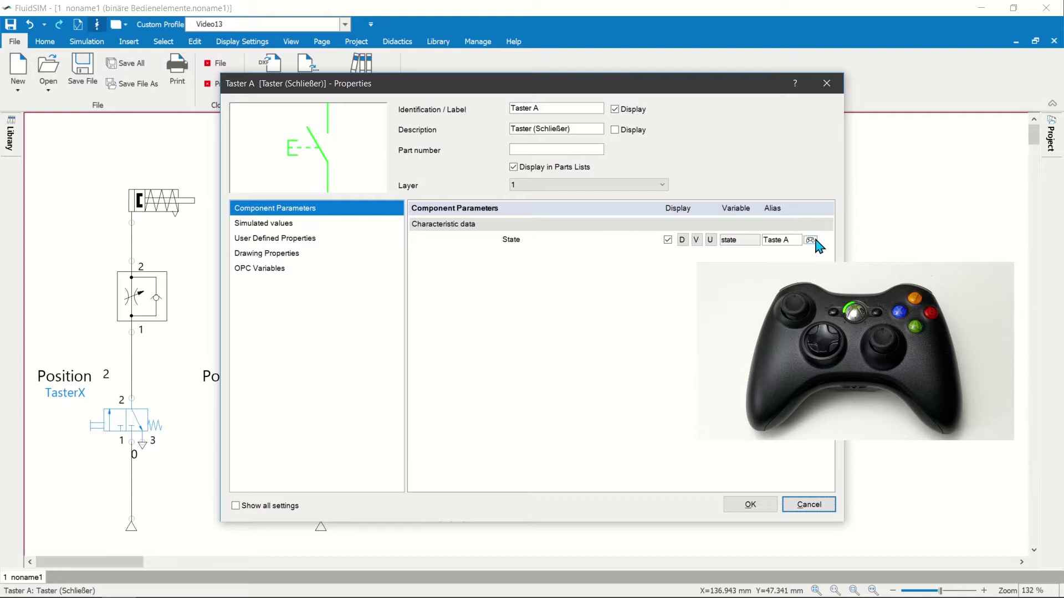
pyautogui.click(810, 240)
pyautogui.click(486, 304)
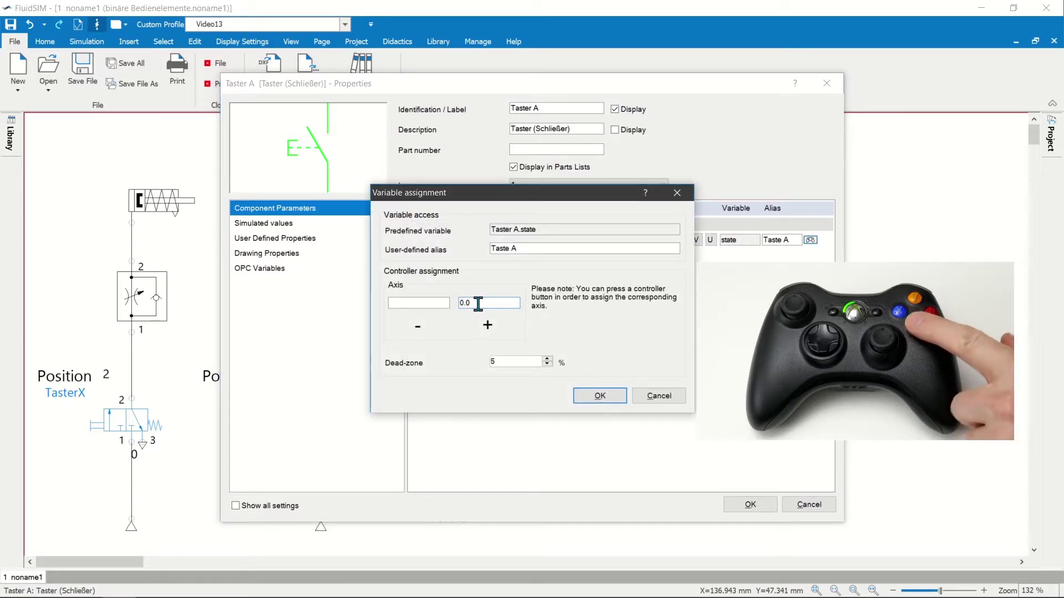
pyautogui.click(608, 395)
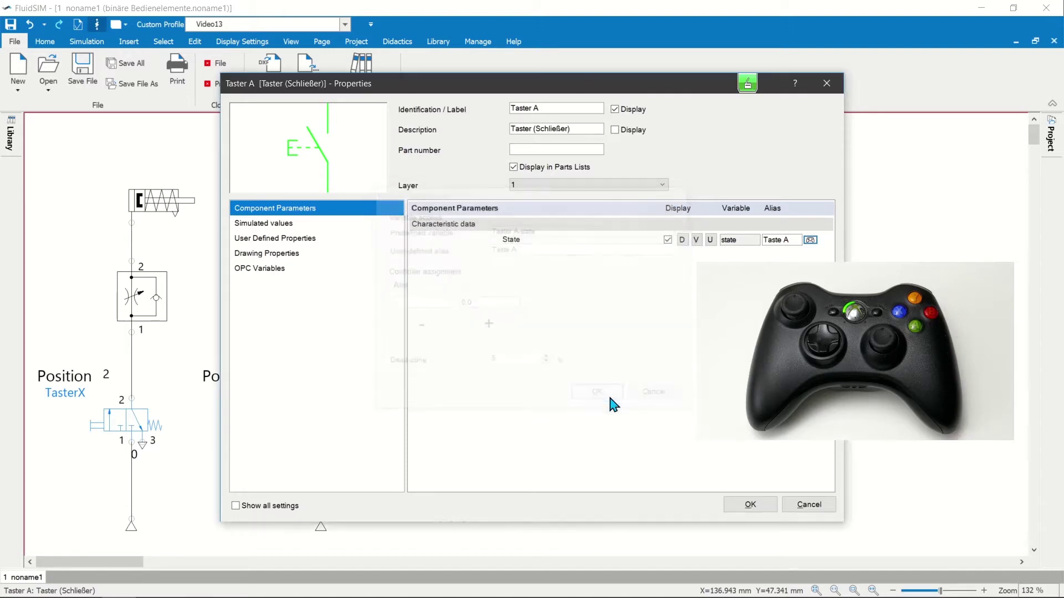
pyautogui.click(745, 504)
# Map switch TasterB's state to a gamepad button the same way
pyautogui.click(606, 284)
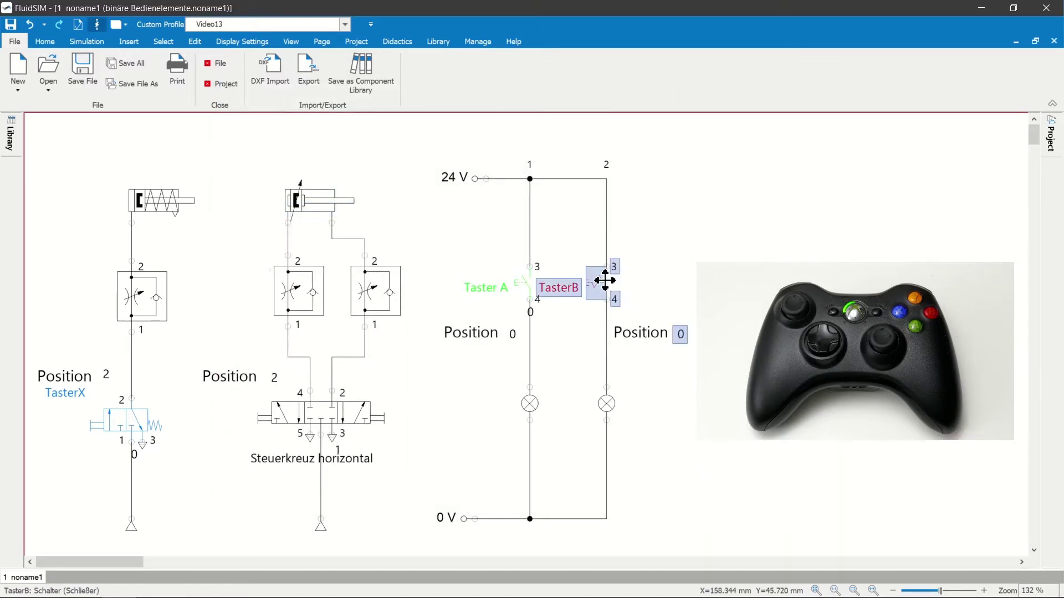
pyautogui.doubleClick(604, 289)
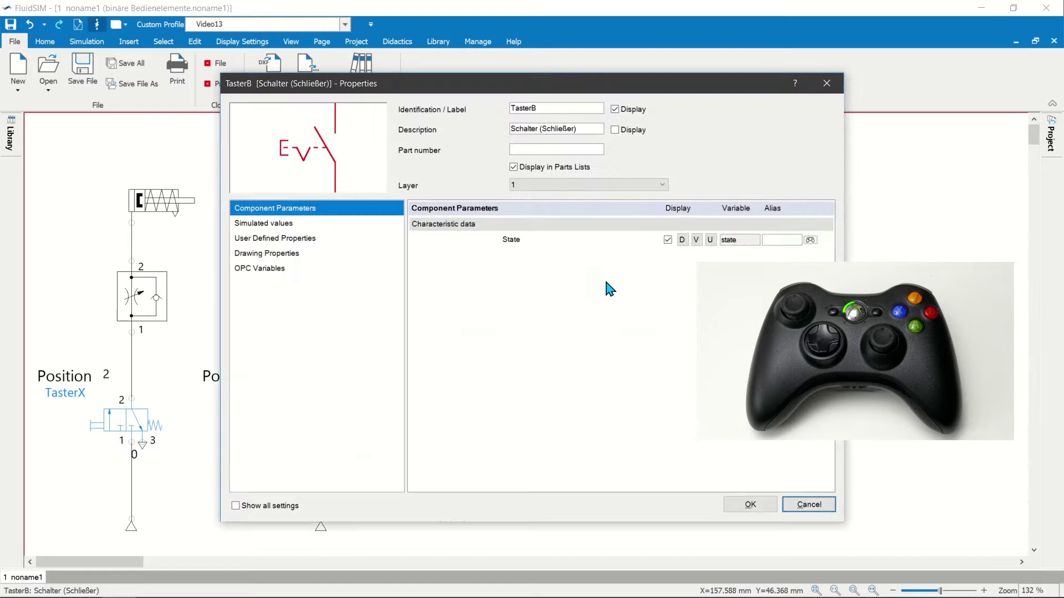
pyautogui.click(811, 240)
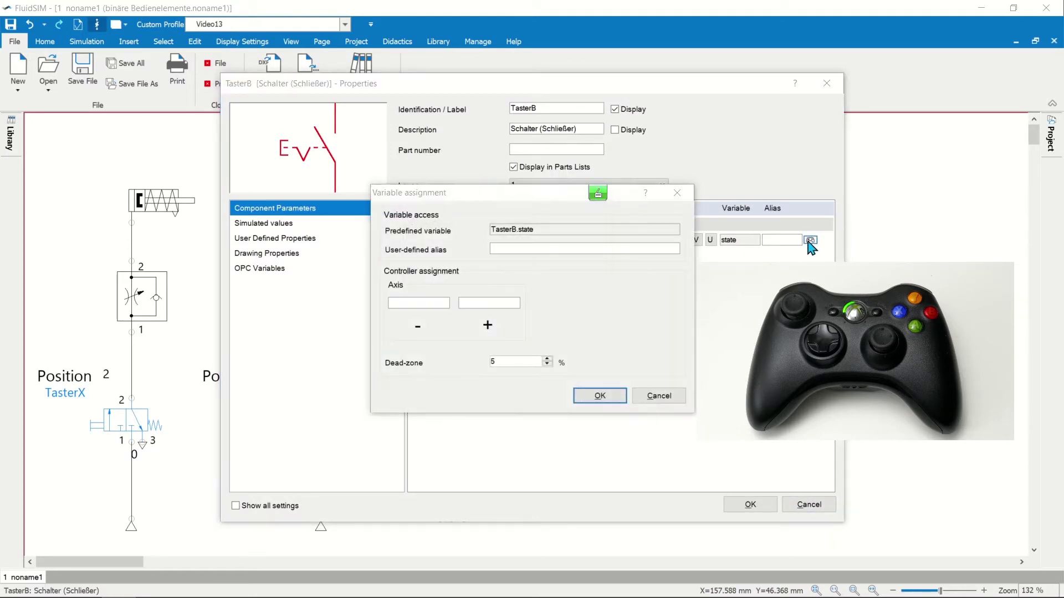
pyautogui.click(503, 302)
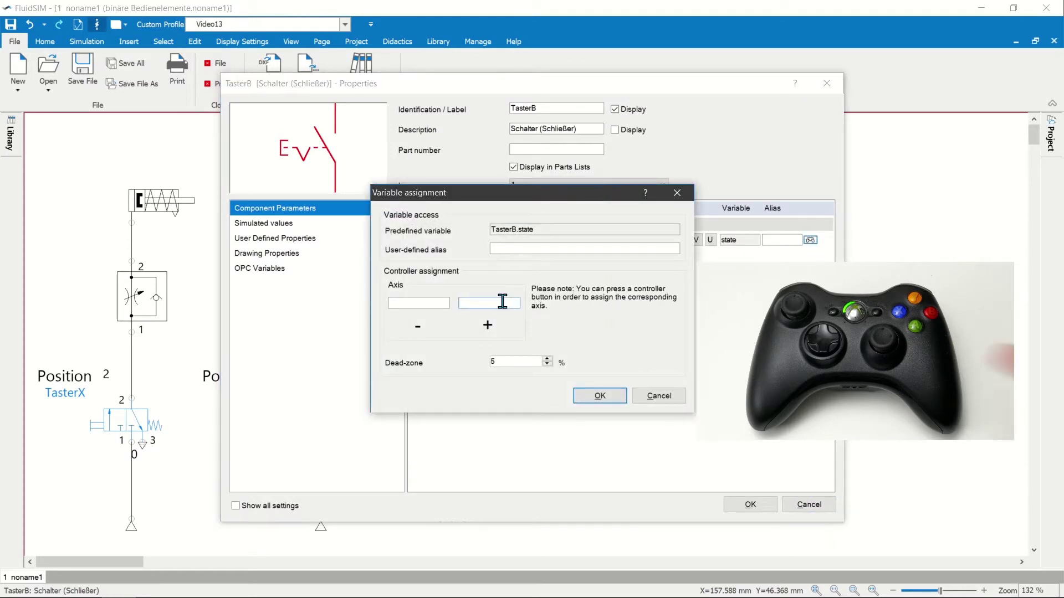
pyautogui.click(584, 398)
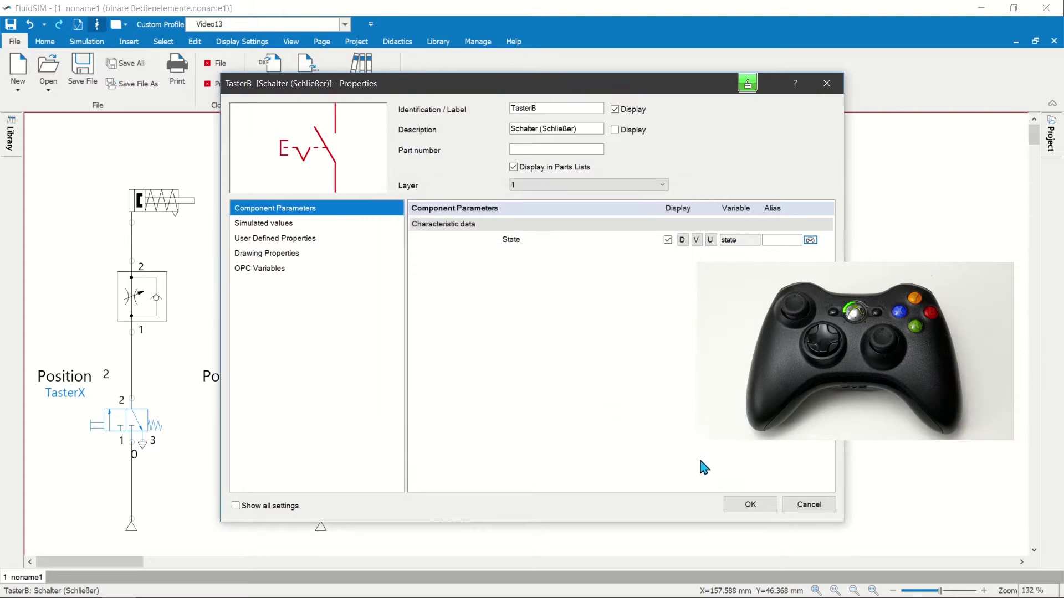
pyautogui.click(748, 504)
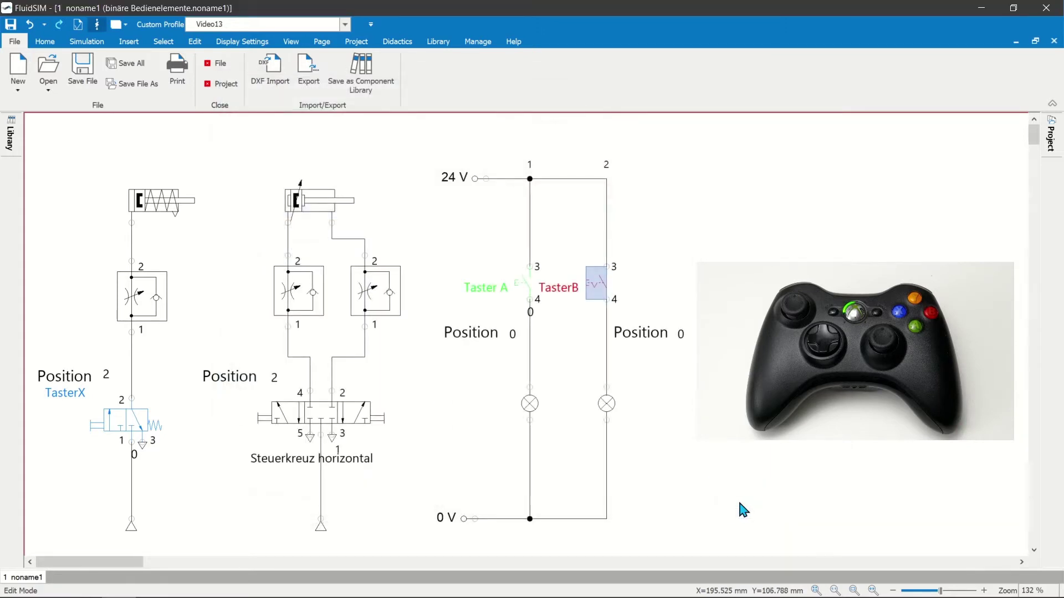
# Assign a gamepad control to the TasterX valve's desired position
pyautogui.click(120, 424)
pyautogui.doubleClick(120, 424)
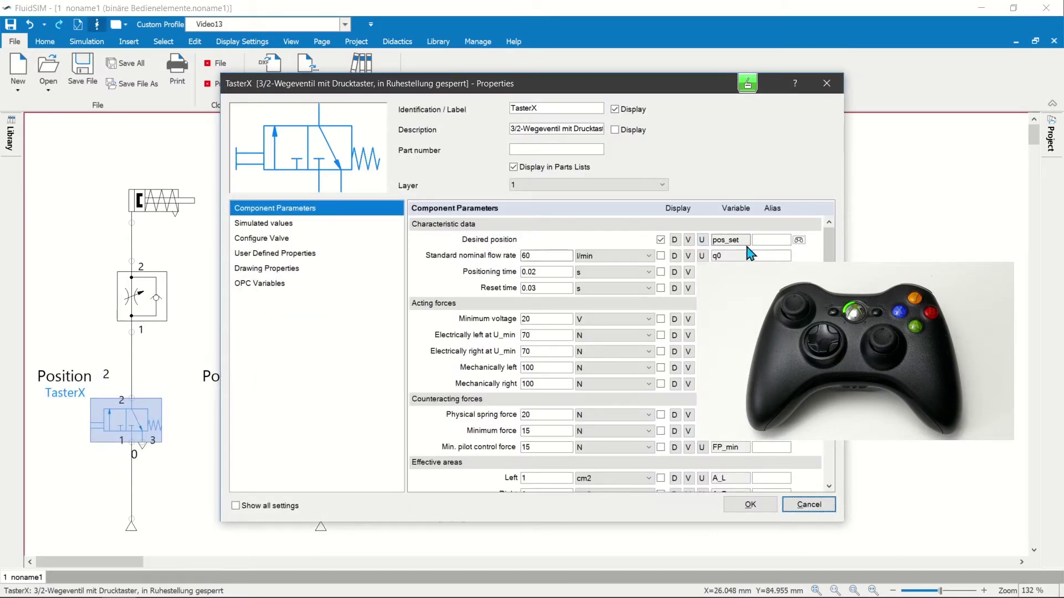
pyautogui.click(798, 240)
pyautogui.click(415, 304)
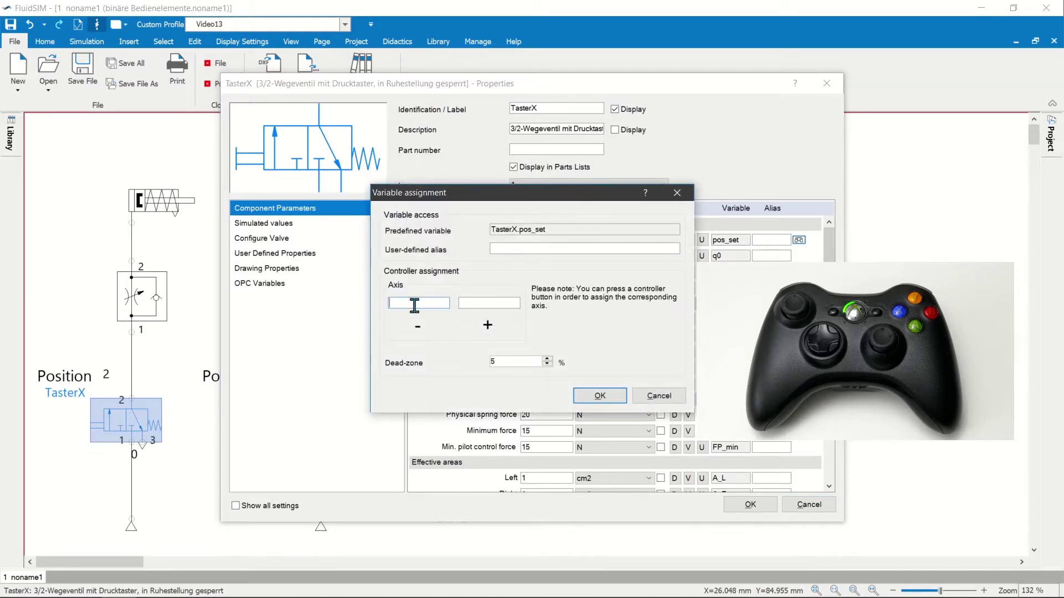
pyautogui.click(589, 395)
pyautogui.click(755, 504)
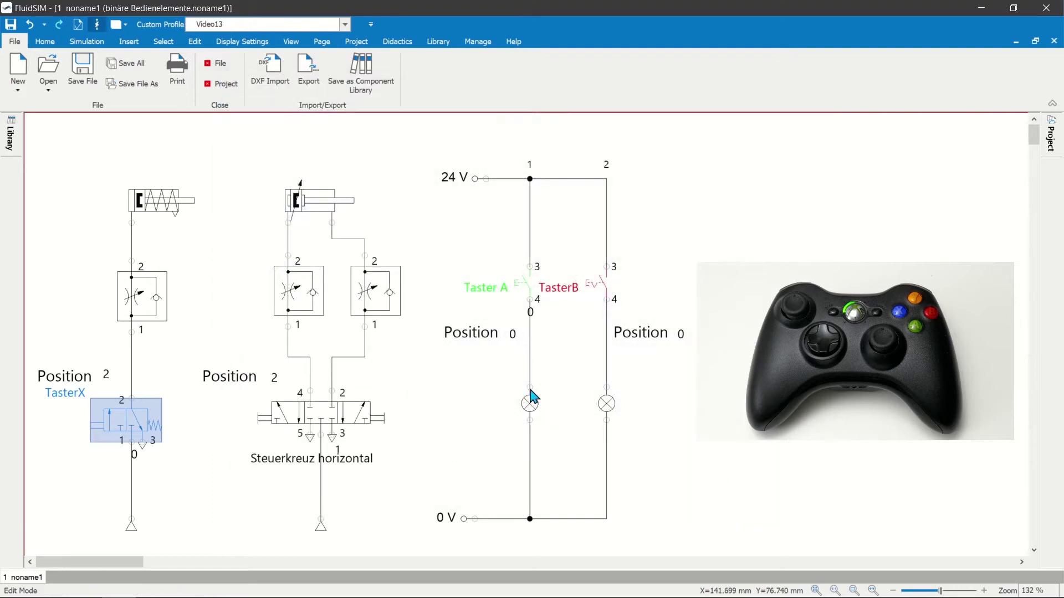
# Map the Steuerkreuz horizontal valve's desired position pos_set to gamepad axis 0.134
pyautogui.click(315, 426)
pyautogui.doubleClick(312, 417)
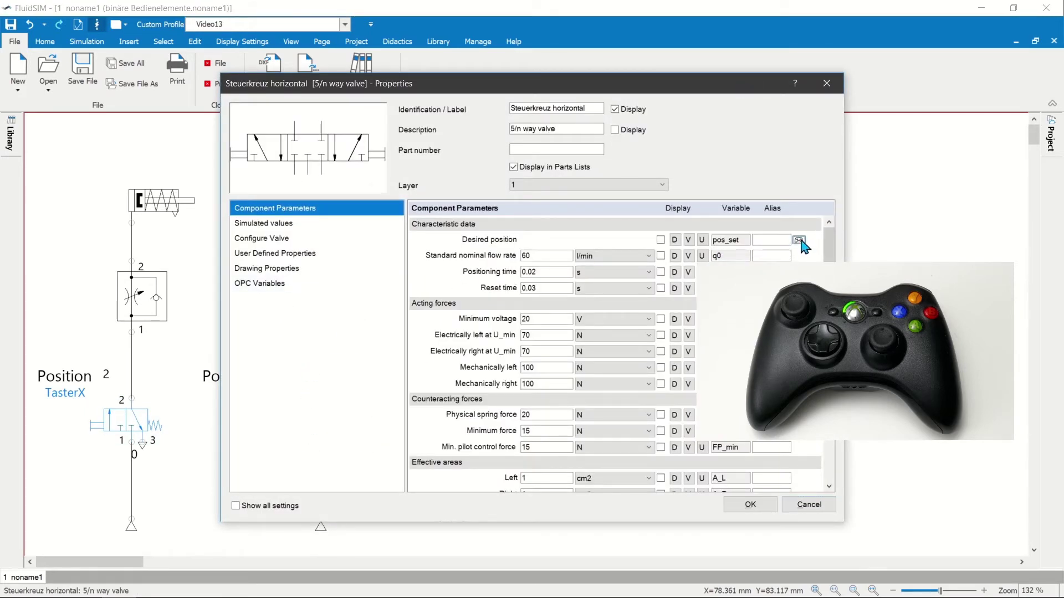
pyautogui.click(798, 240)
pyautogui.click(425, 301)
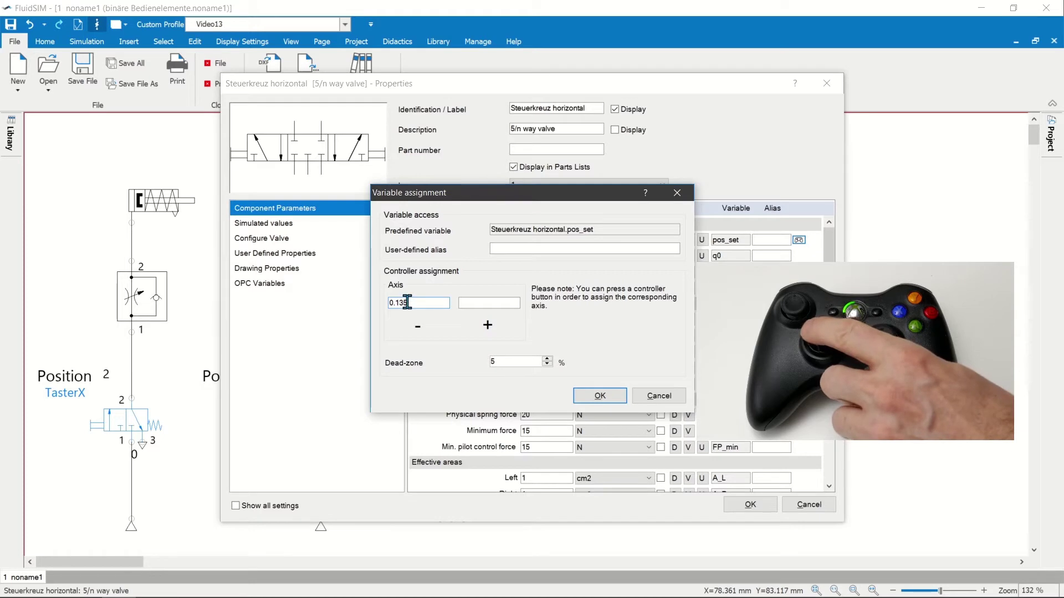
pyautogui.press('BackSpace')
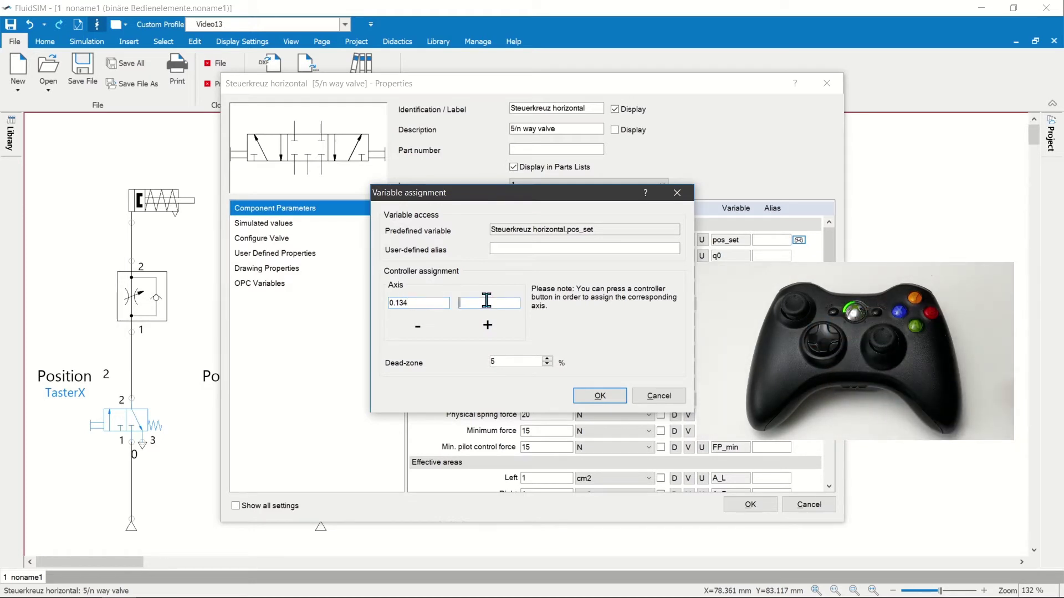
pyautogui.click(600, 396)
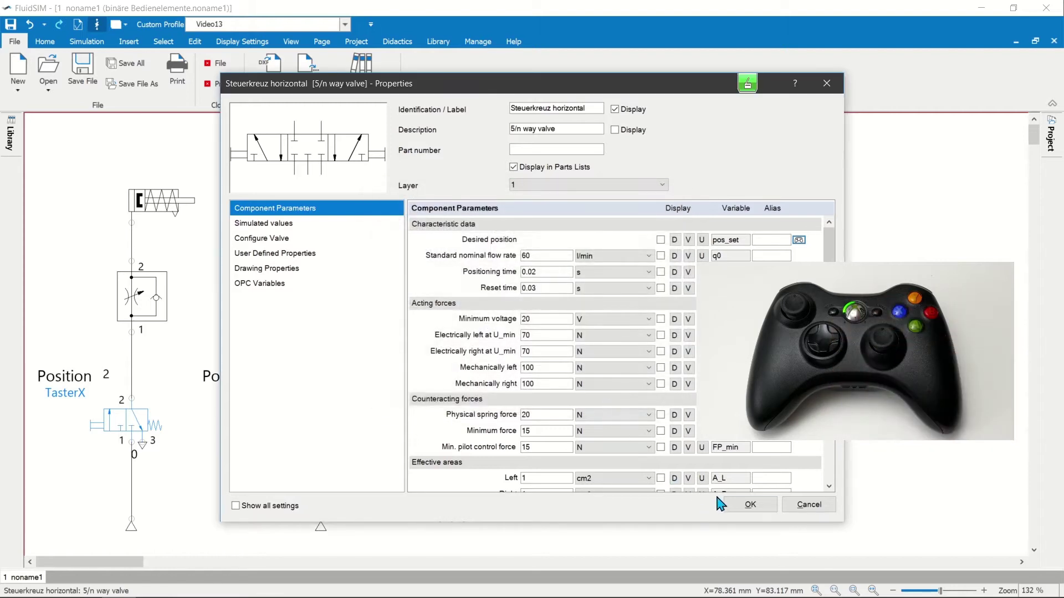
pyautogui.click(726, 505)
# Start the simulation of the gamepad-controlled circuit
pyautogui.click(70, 44)
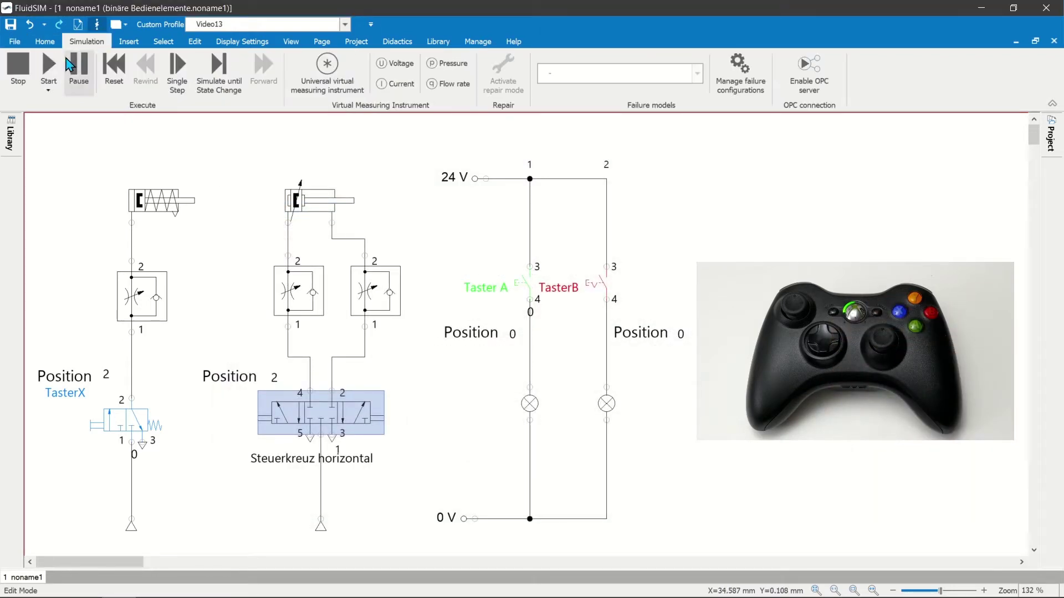
pyautogui.click(49, 71)
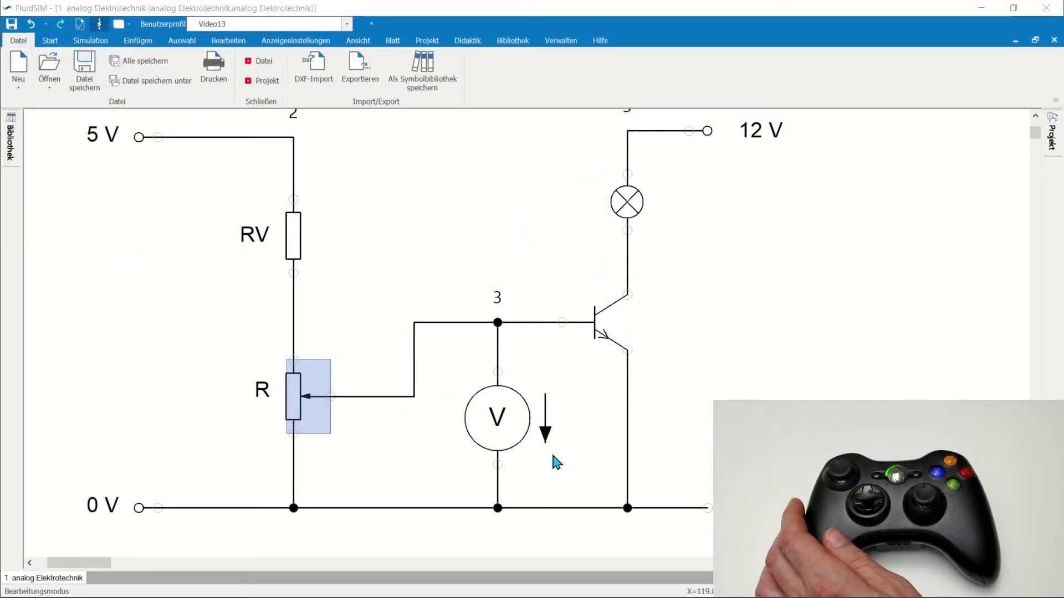
# Map potentiometer R's position to gamepad axes 0.132 and 0.128 with Schrittweise Steuerung (-/+)
pyautogui.doubleClick(315, 405)
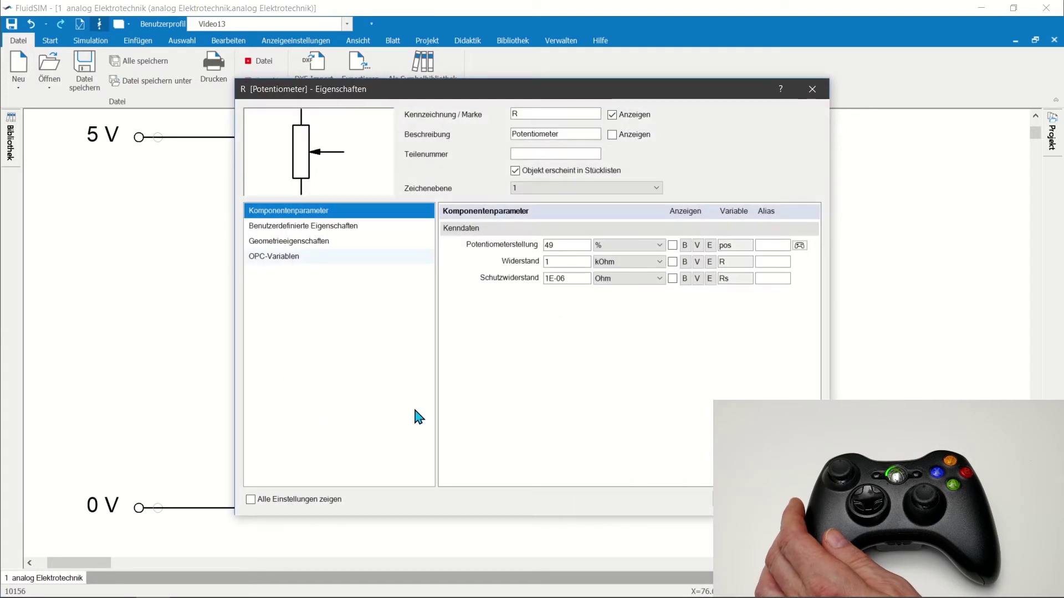
pyautogui.click(800, 245)
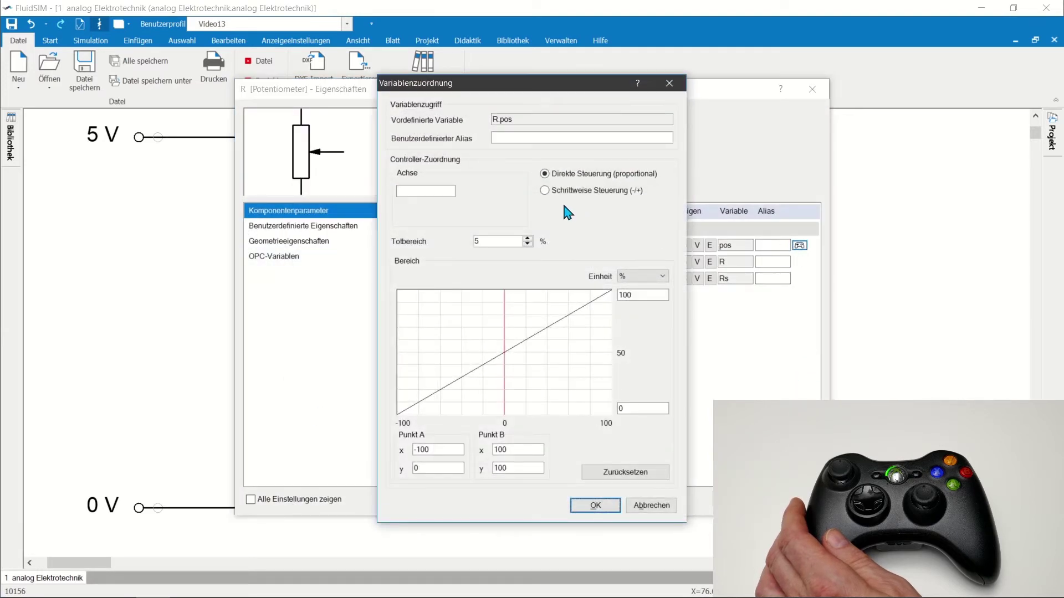
pyautogui.click(545, 191)
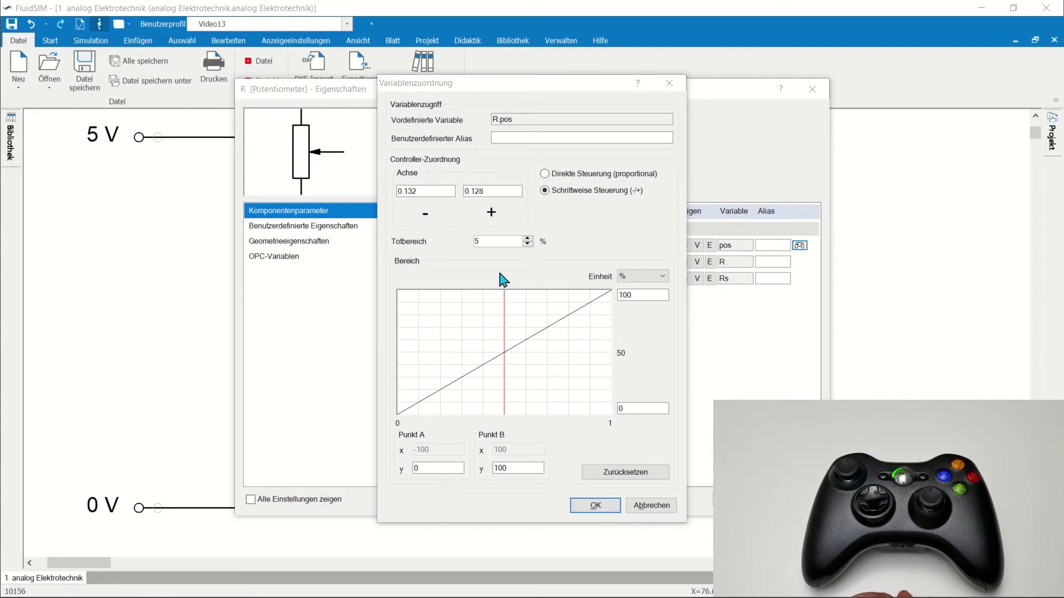
pyautogui.click(605, 506)
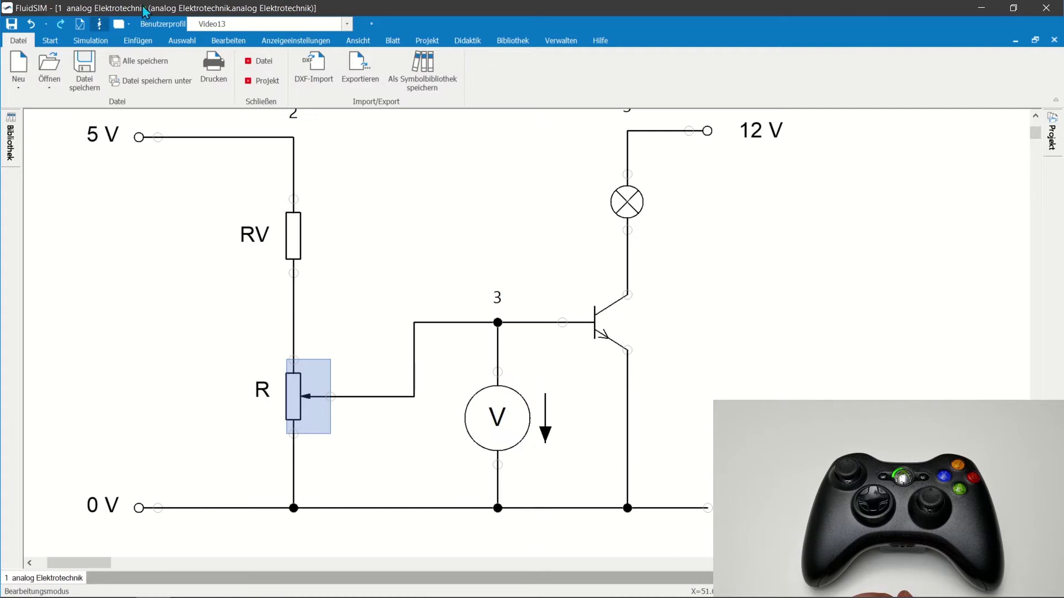
# Run the analog circuit, invert R's axis range with point B at (-1, 0), and rerun
pyautogui.click(93, 41)
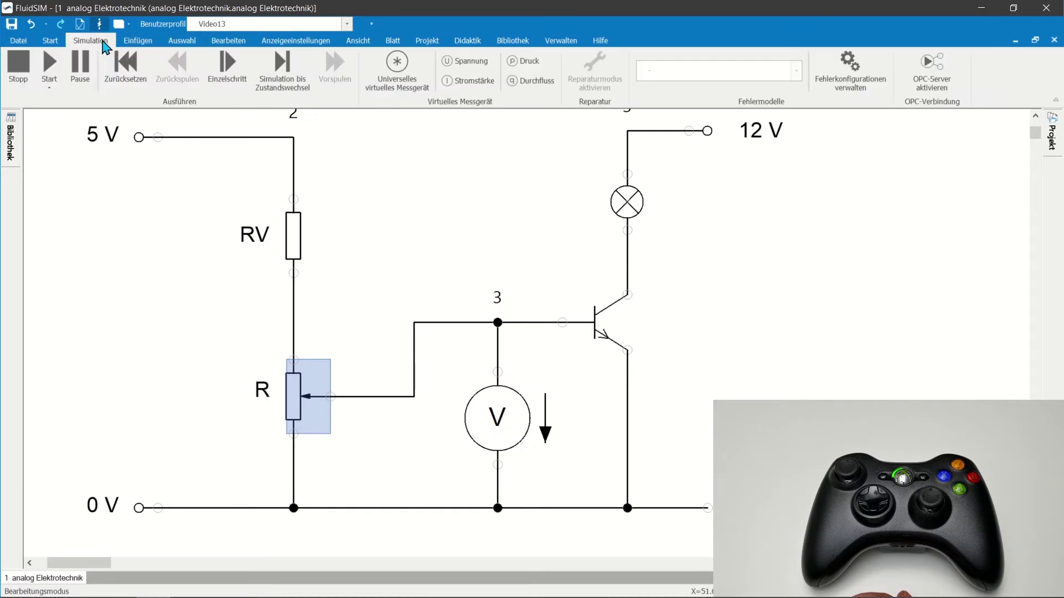
pyautogui.click(47, 63)
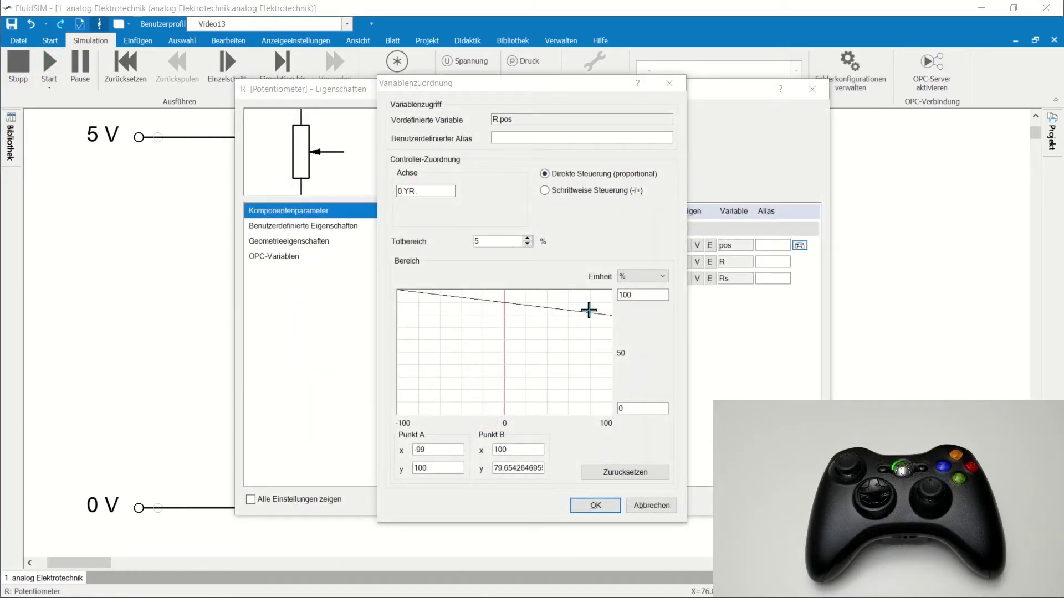
pyautogui.moveTo(587, 314); pyautogui.dragTo(509, 423)
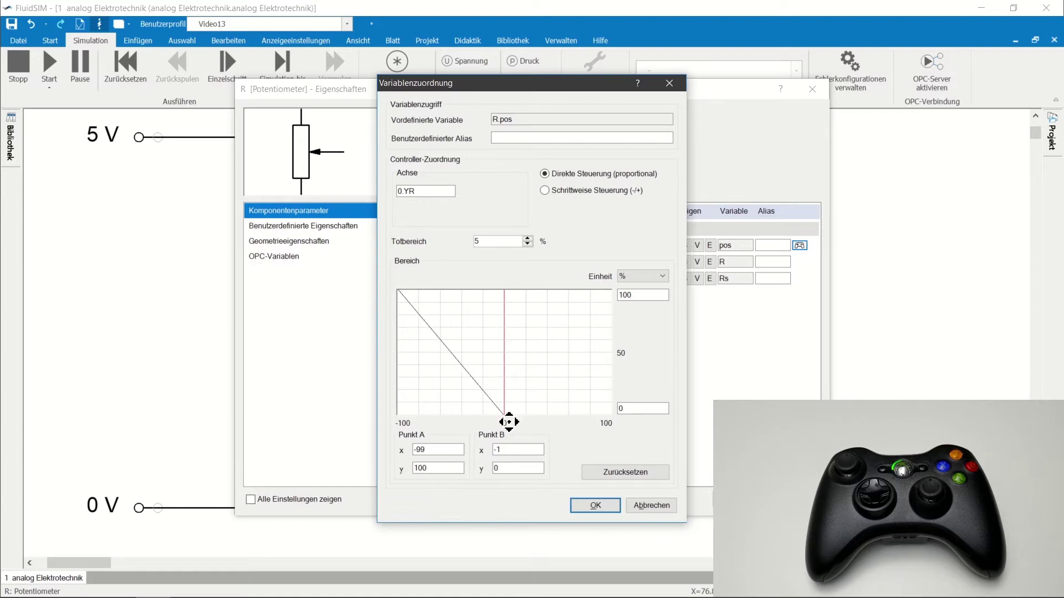
pyautogui.click(595, 505)
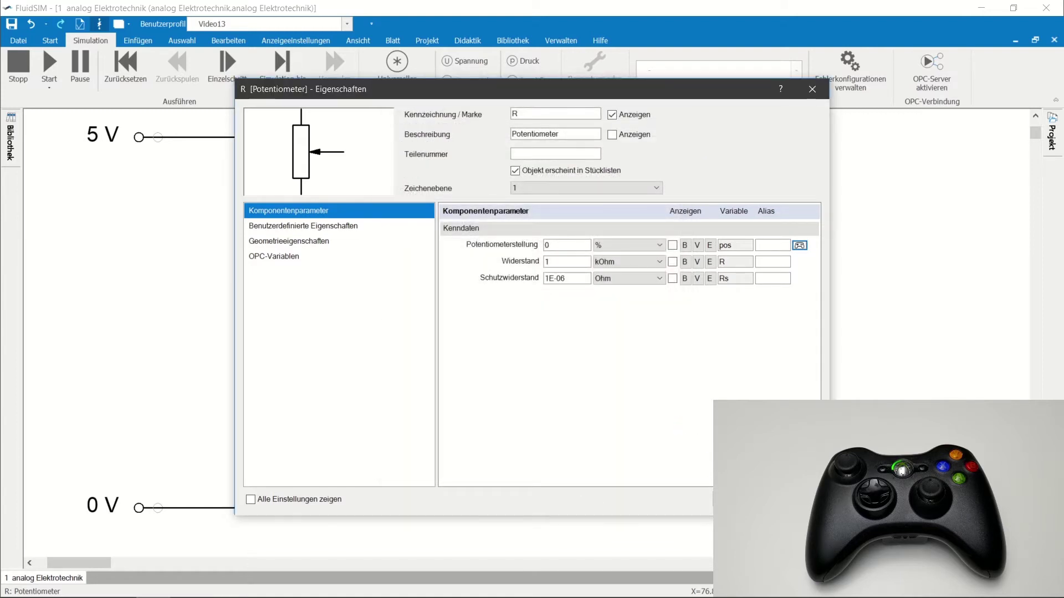
pyautogui.press('Return')
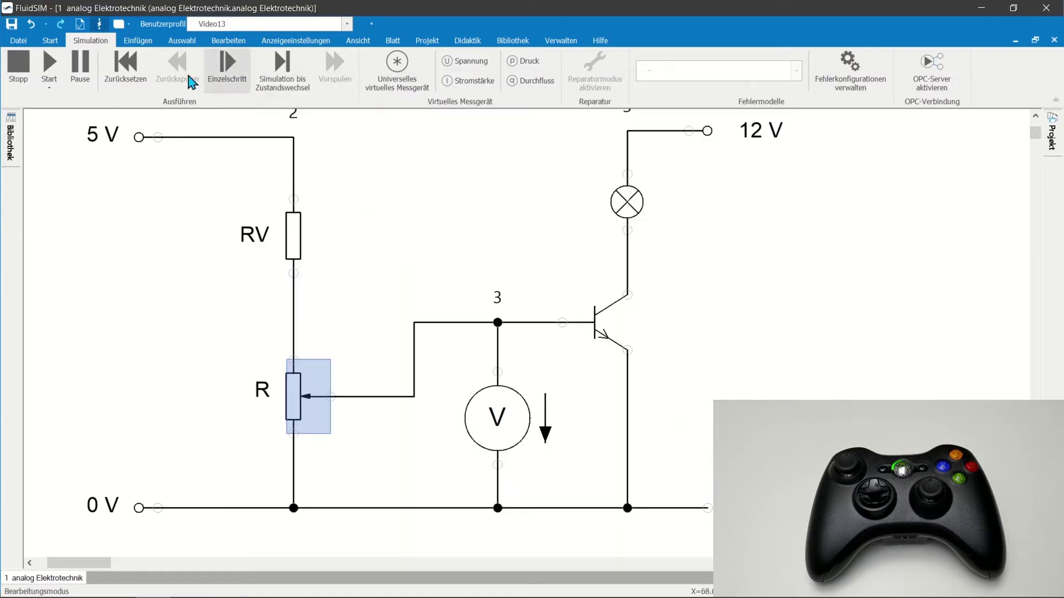
pyautogui.click(50, 70)
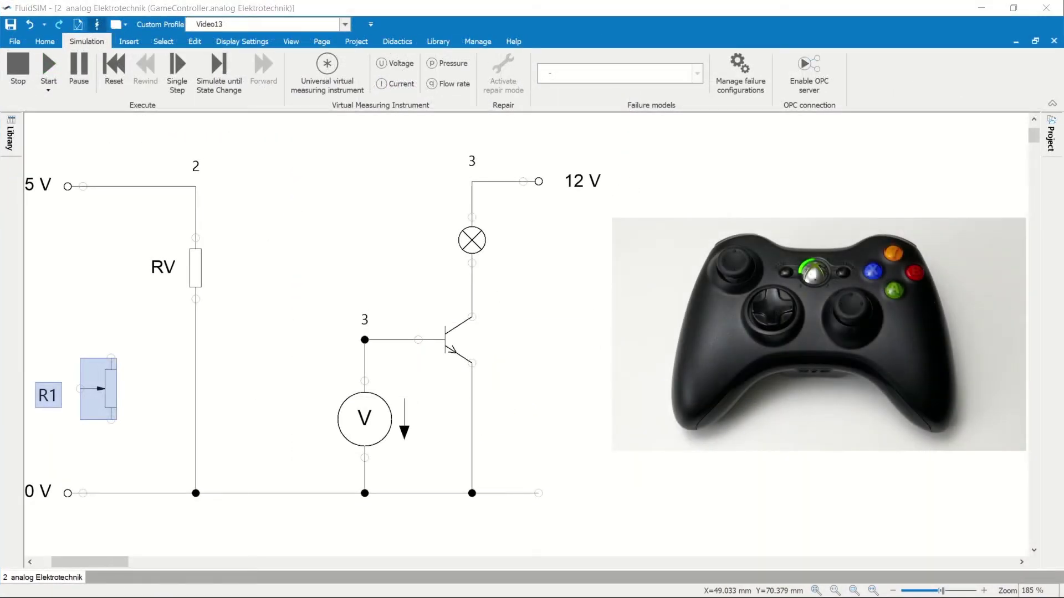
# Rotate R1 by 180°, place it below RV, and wire its wiper to node 3
pyautogui.rightClick(109, 416)
pyautogui.moveTo(150, 561)
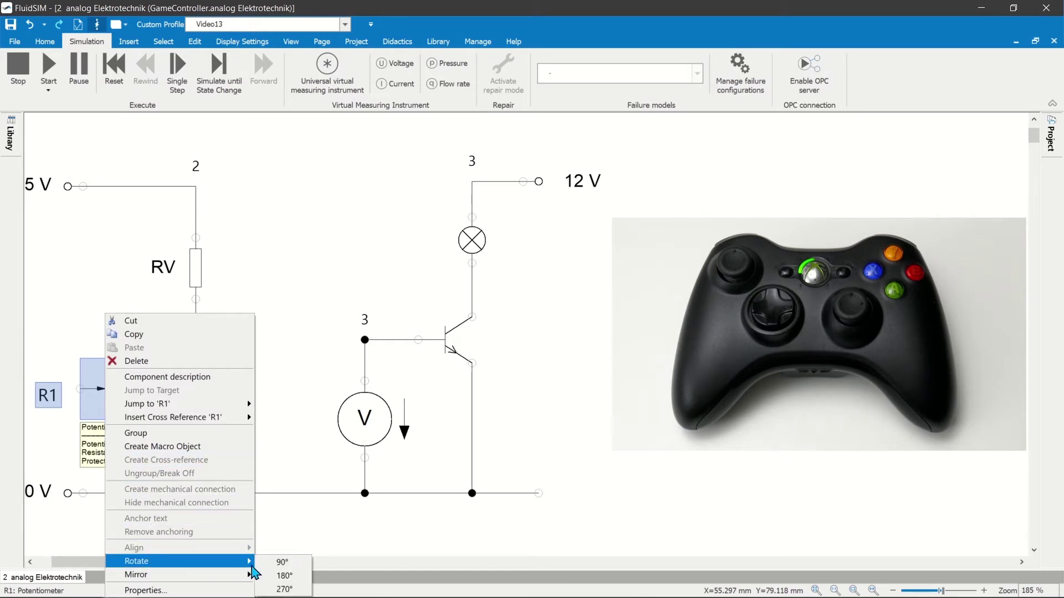
pyautogui.click(284, 577)
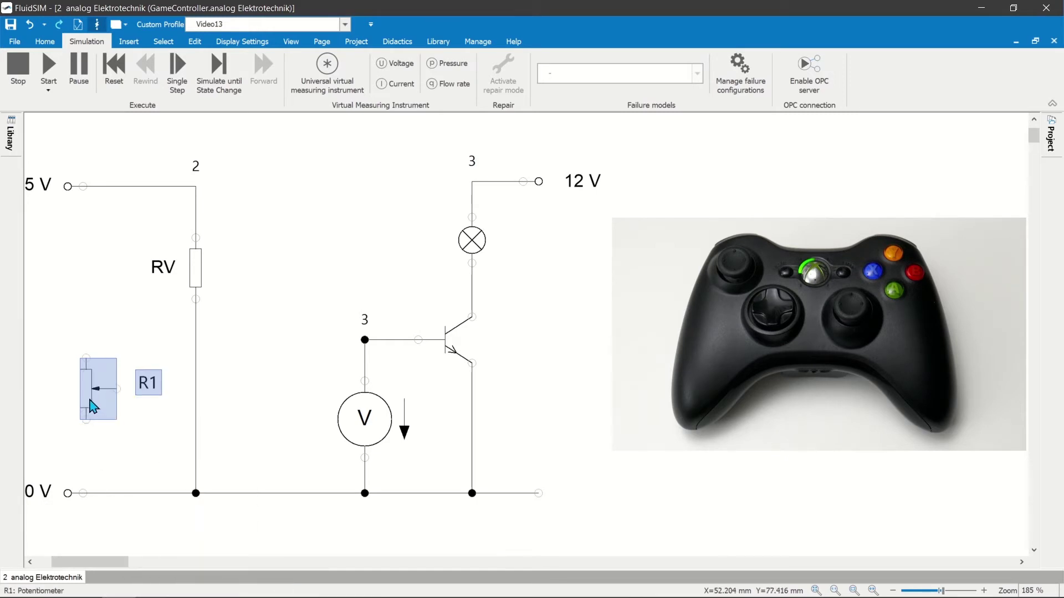
pyautogui.moveTo(91, 406); pyautogui.dragTo(199, 382)
pyautogui.click(232, 378)
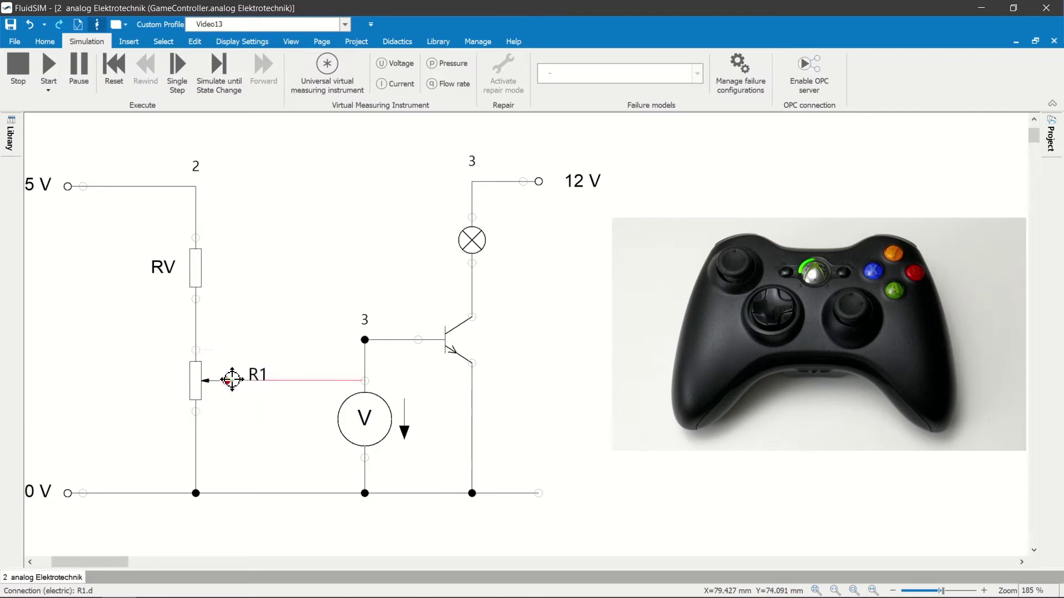
pyautogui.moveTo(360, 342); pyautogui.dragTo(365, 340)
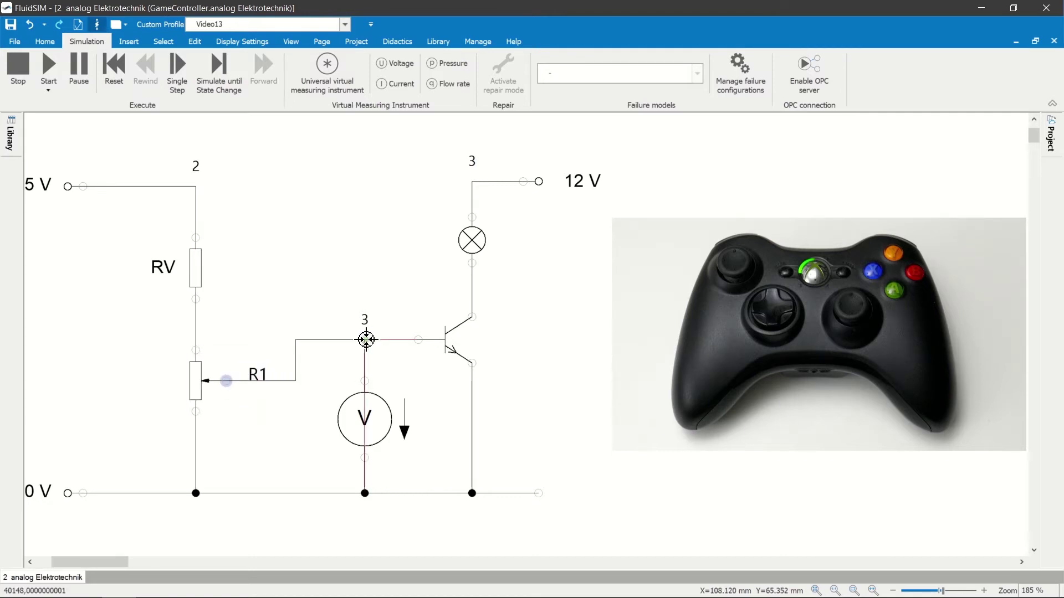
# Map R1 to axis 0.YR with a falling range: point A near 98, point B at (-4, 0)
pyautogui.doubleClick(198, 393)
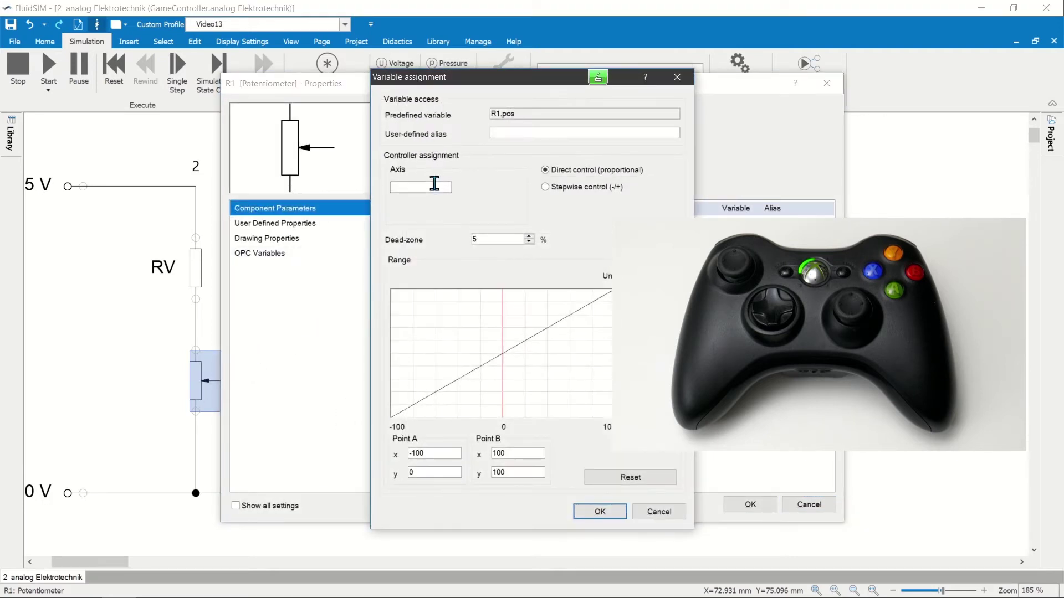
pyautogui.click(427, 185)
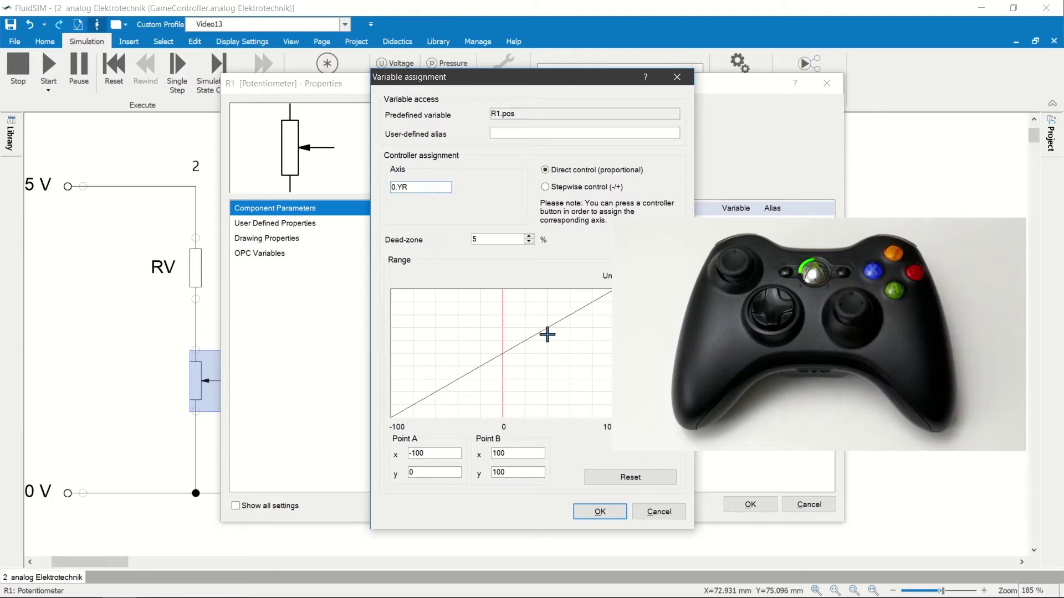
pyautogui.moveTo(479, 368); pyautogui.dragTo(473, 323)
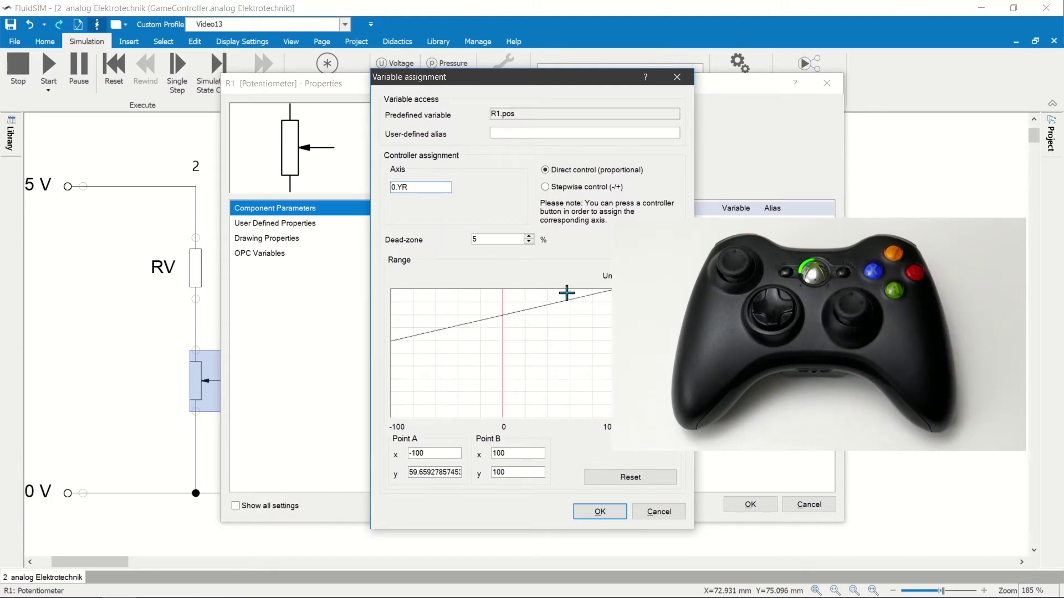
pyautogui.moveTo(569, 300); pyautogui.dragTo(500, 409)
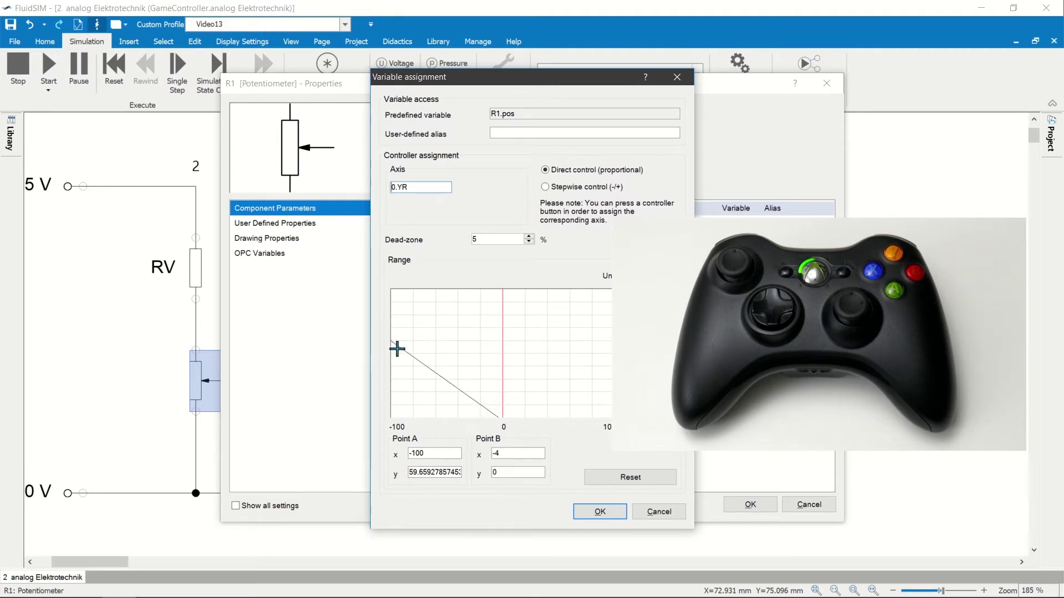
pyautogui.moveTo(399, 346); pyautogui.dragTo(407, 310)
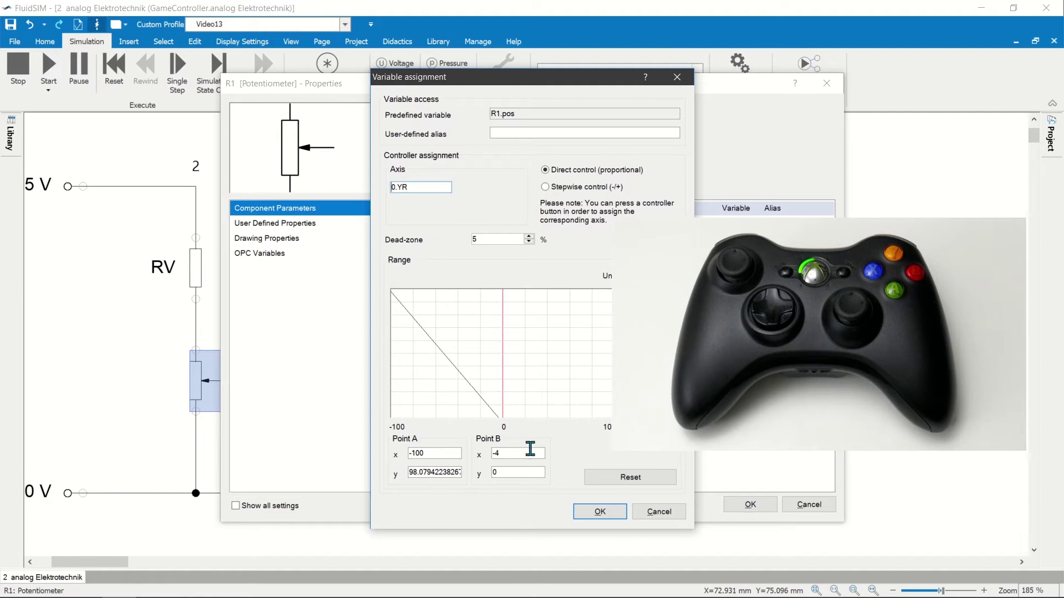
pyautogui.click(600, 513)
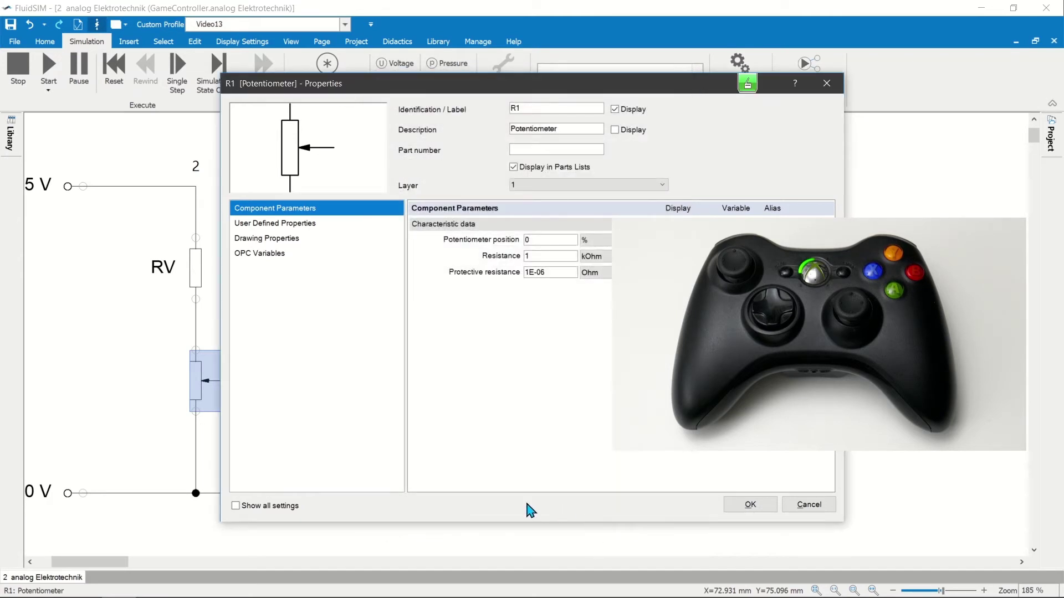
pyautogui.click(754, 505)
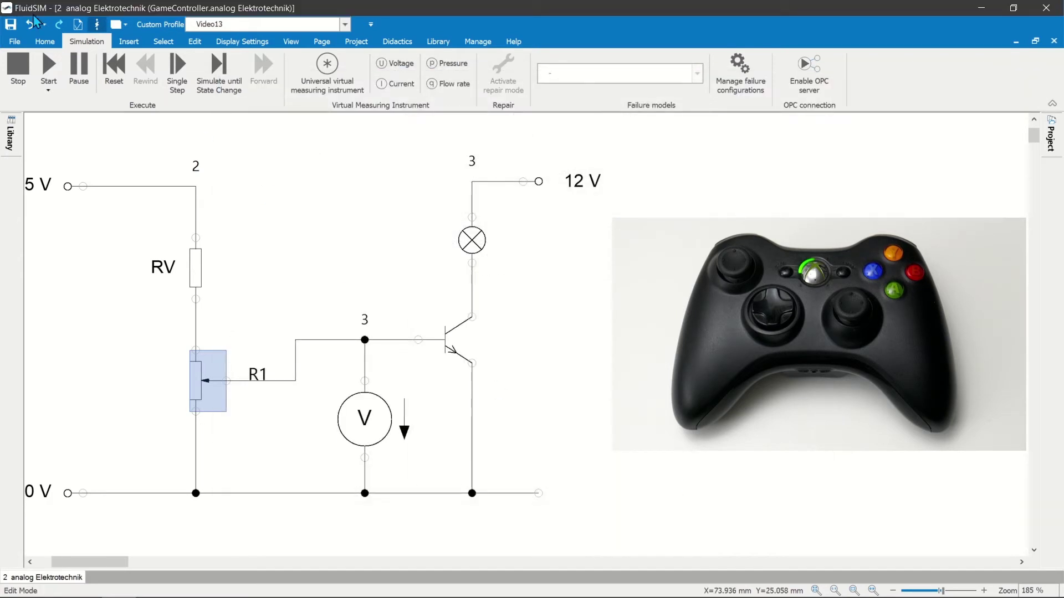
# Start the rewired transistor circuit's simulation
pyautogui.click(49, 69)
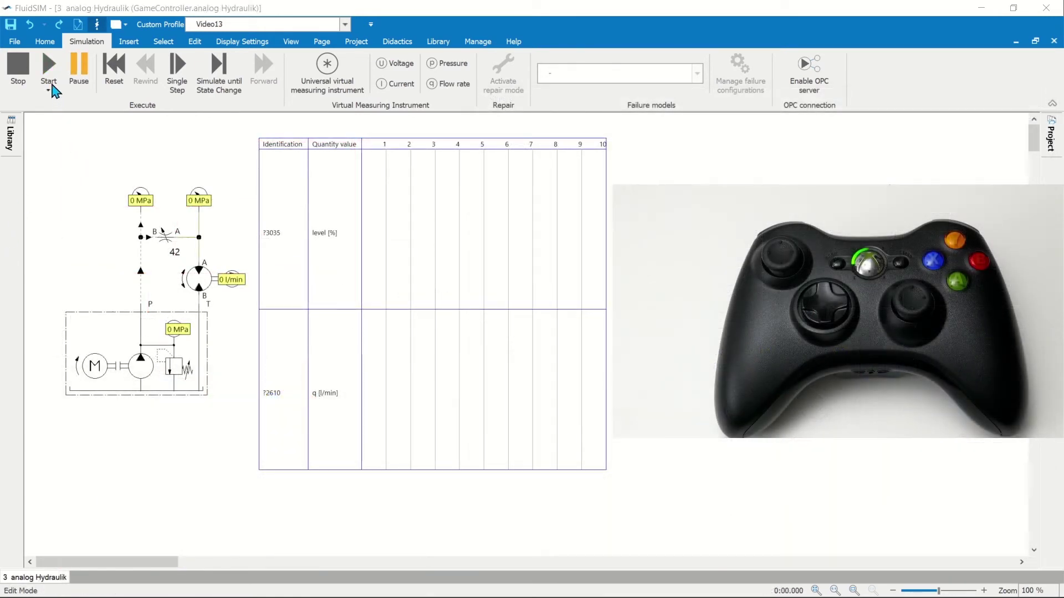
# Start the hydraulic motor circuit's simulation
pyautogui.click(48, 71)
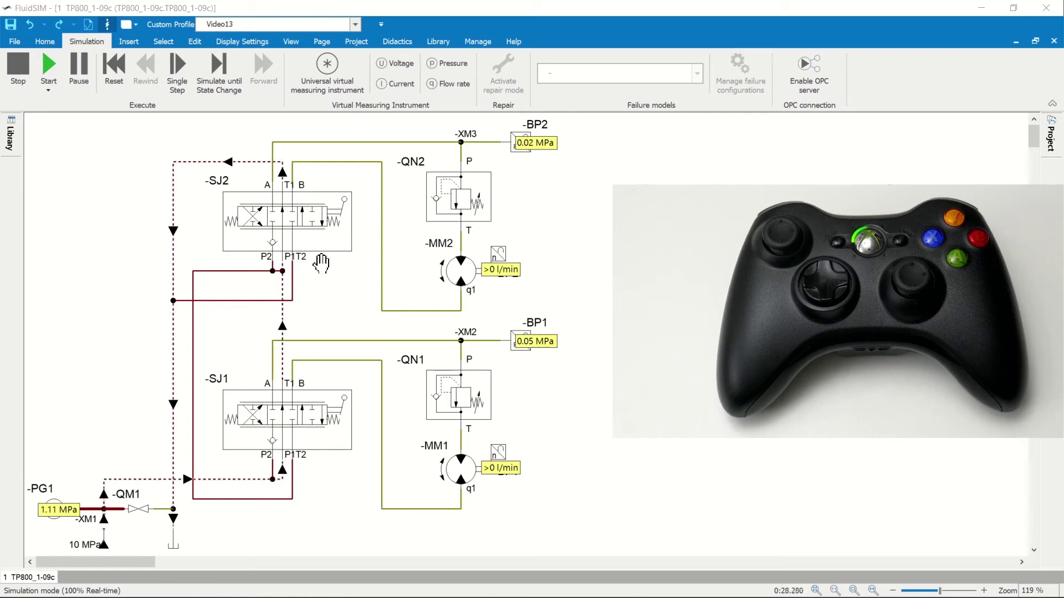
# Tilt the -SJ2 hand lever to about -59 % and the -SJ1 lever to the left
pyautogui.click(293, 215)
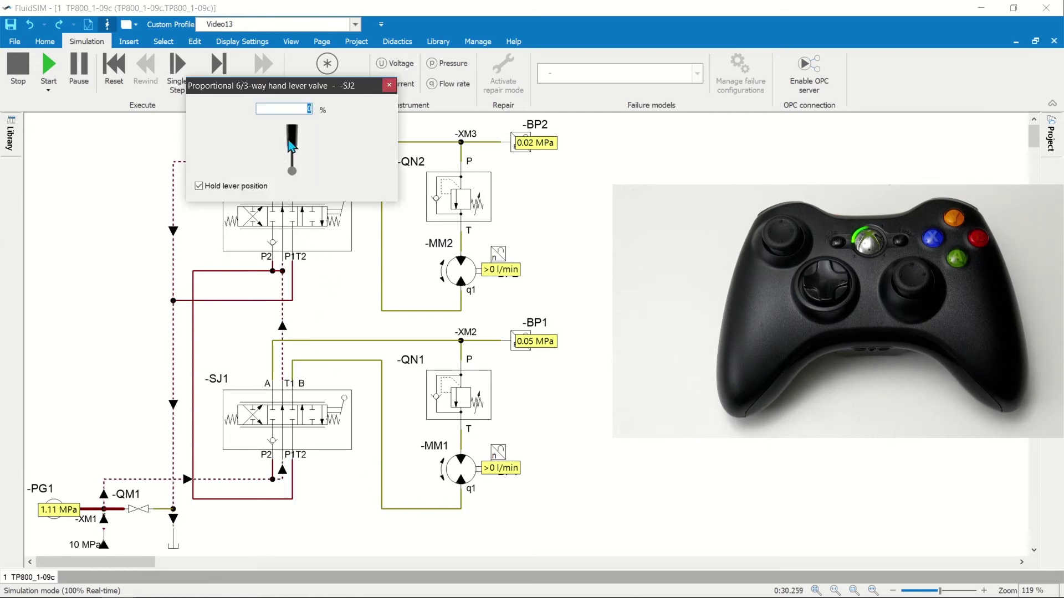
pyautogui.moveTo(292, 143); pyautogui.dragTo(265, 154)
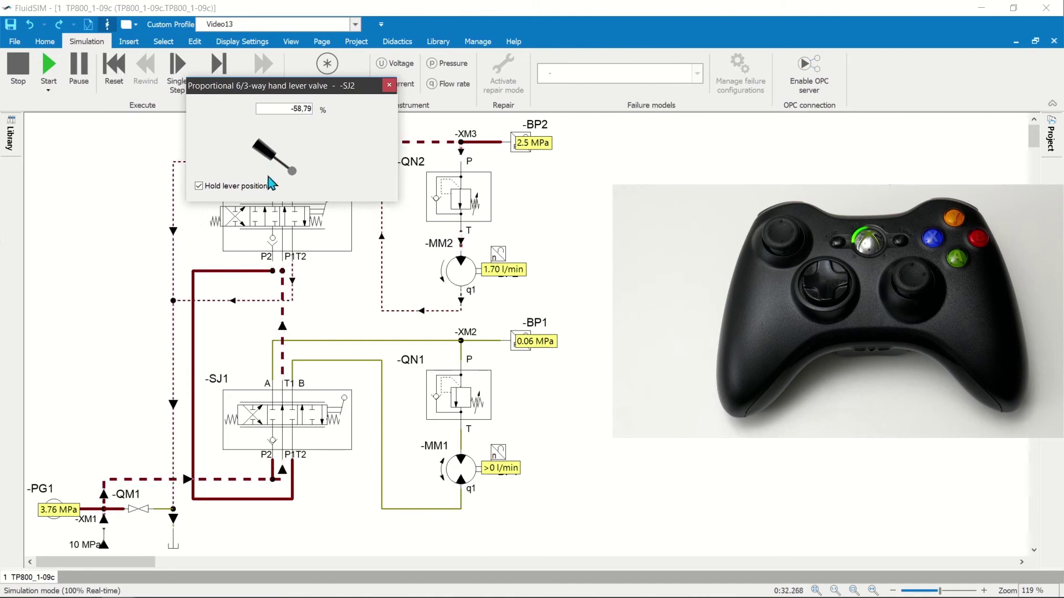
pyautogui.click(290, 394)
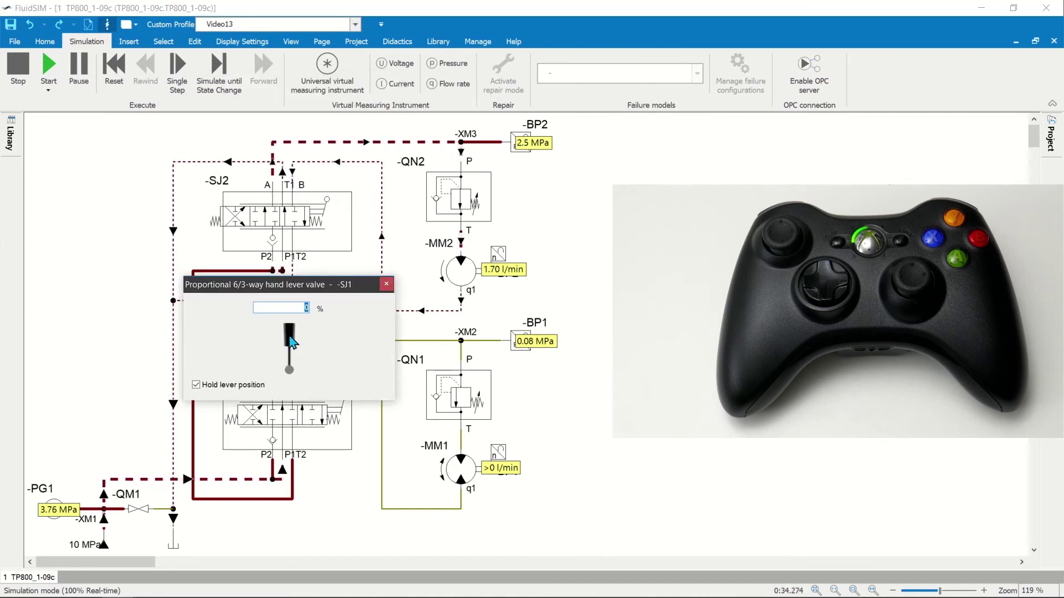
pyautogui.moveTo(288, 335); pyautogui.dragTo(258, 355)
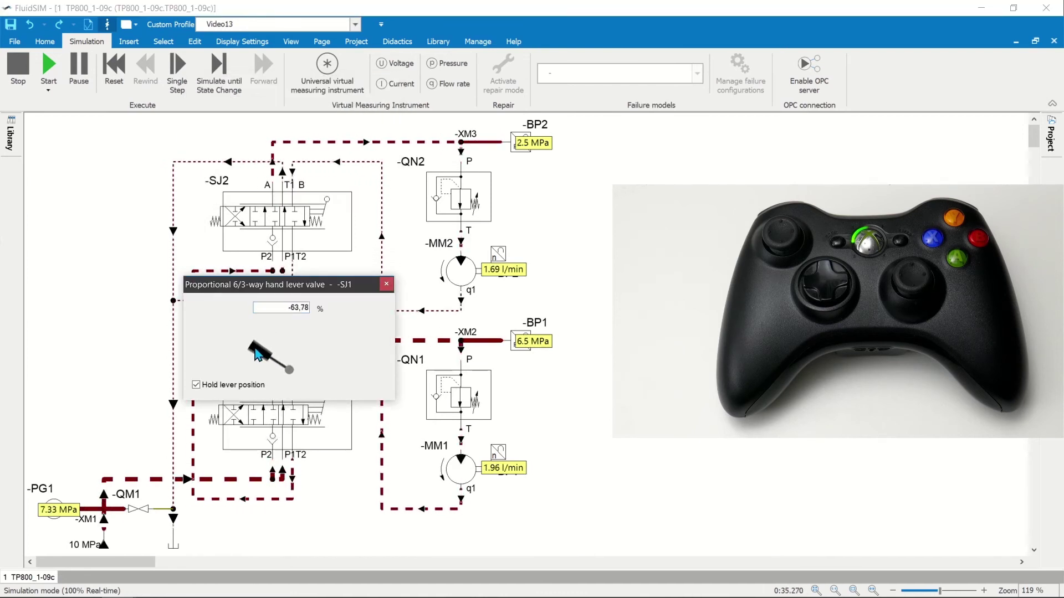
# Let the -SJ1 and -SJ2 levers spring back to centre and close the lever window
pyautogui.click(202, 385)
pyautogui.click(252, 224)
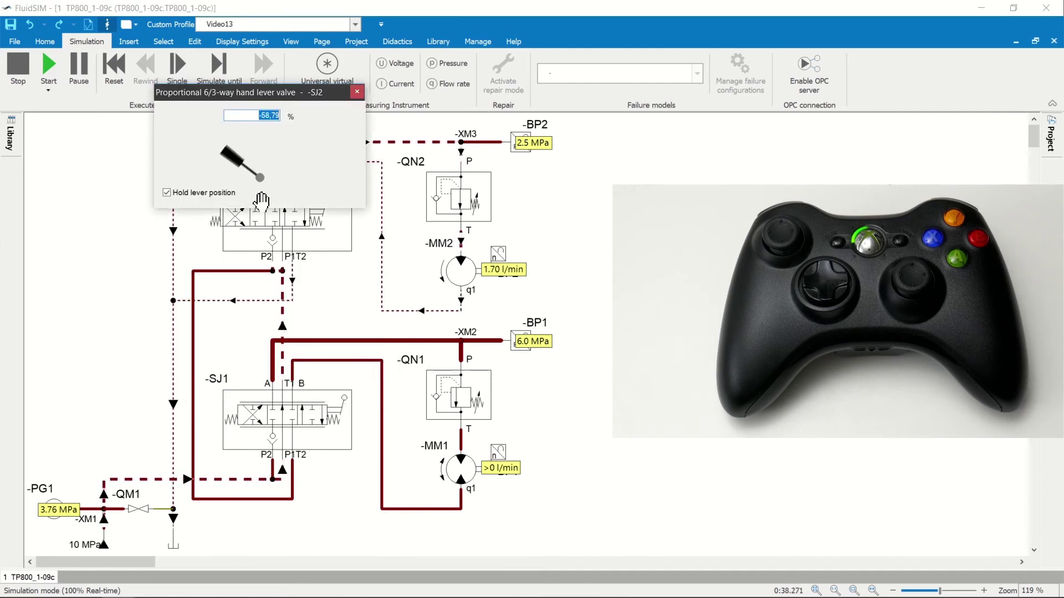
pyautogui.click(167, 192)
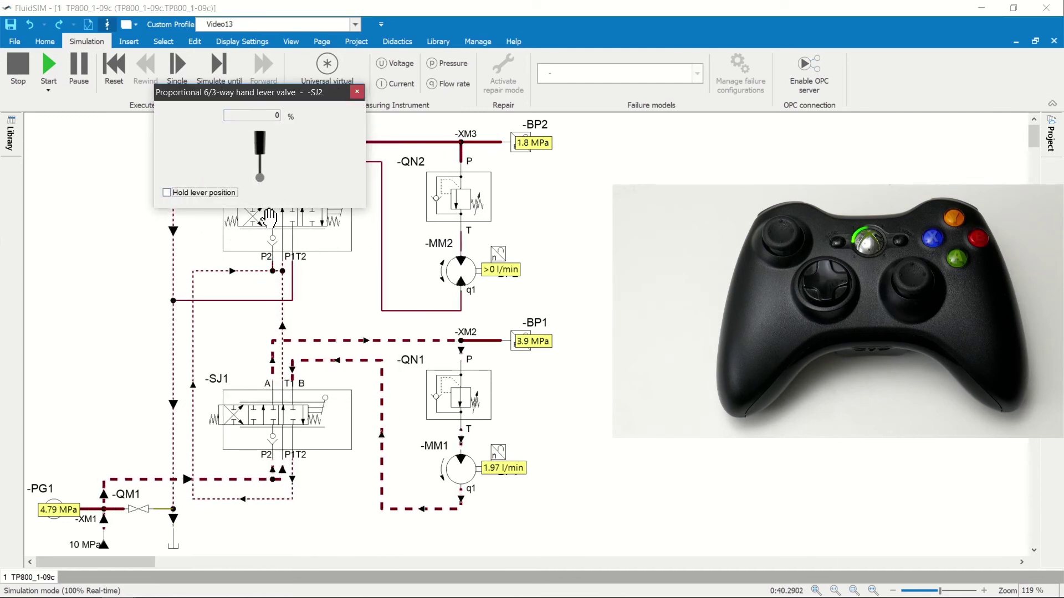
pyautogui.click(121, 254)
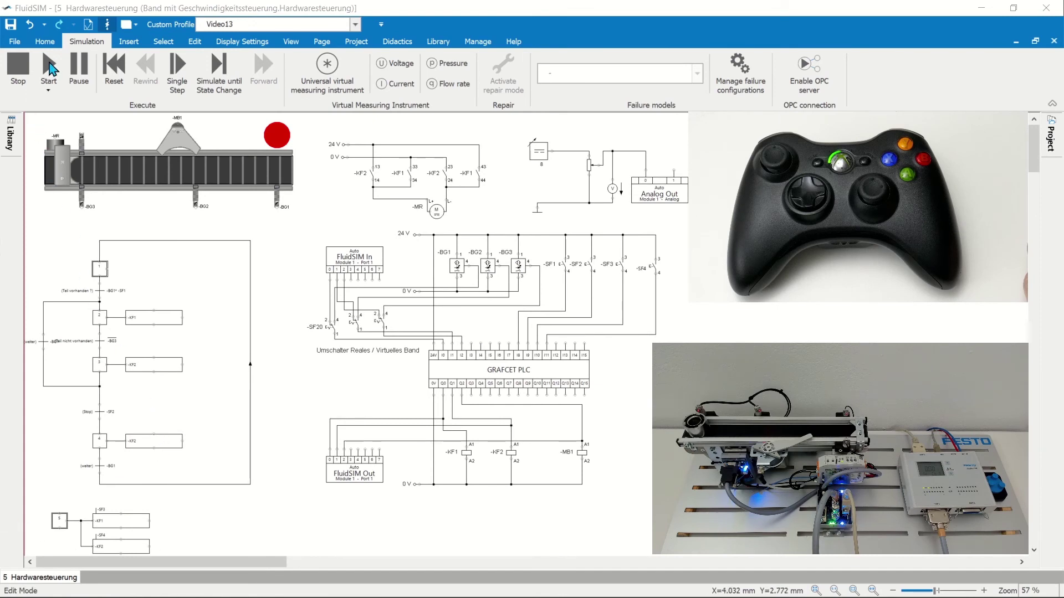
# Start the simulation of the Hardwaresteuerung conveyor belt circuit with the GRAFCET PLC
pyautogui.click(51, 70)
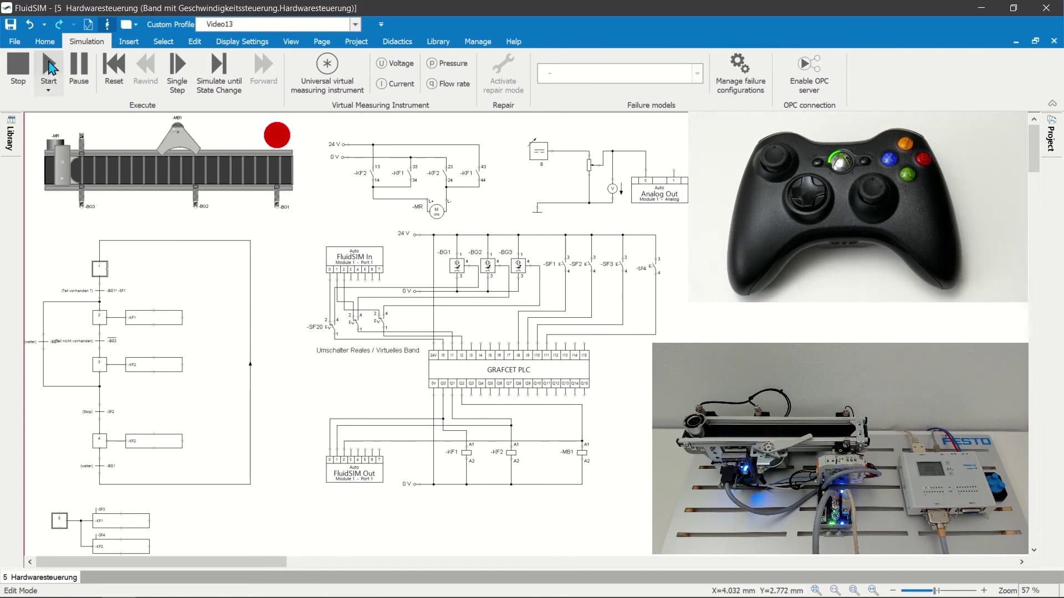